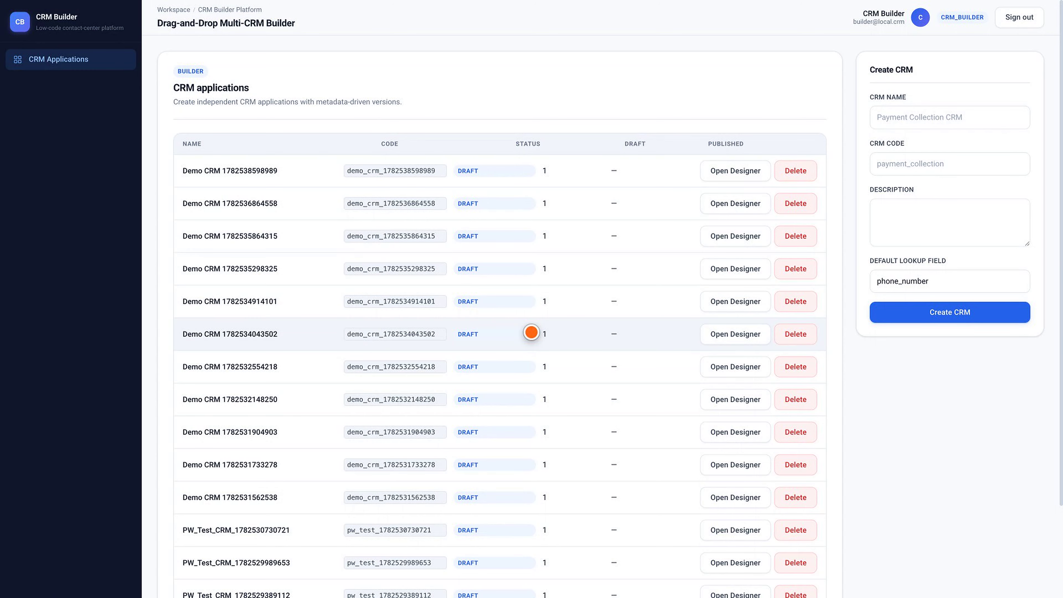
pyautogui.click(950, 118)
pyautogui.write('Demo CRM ')
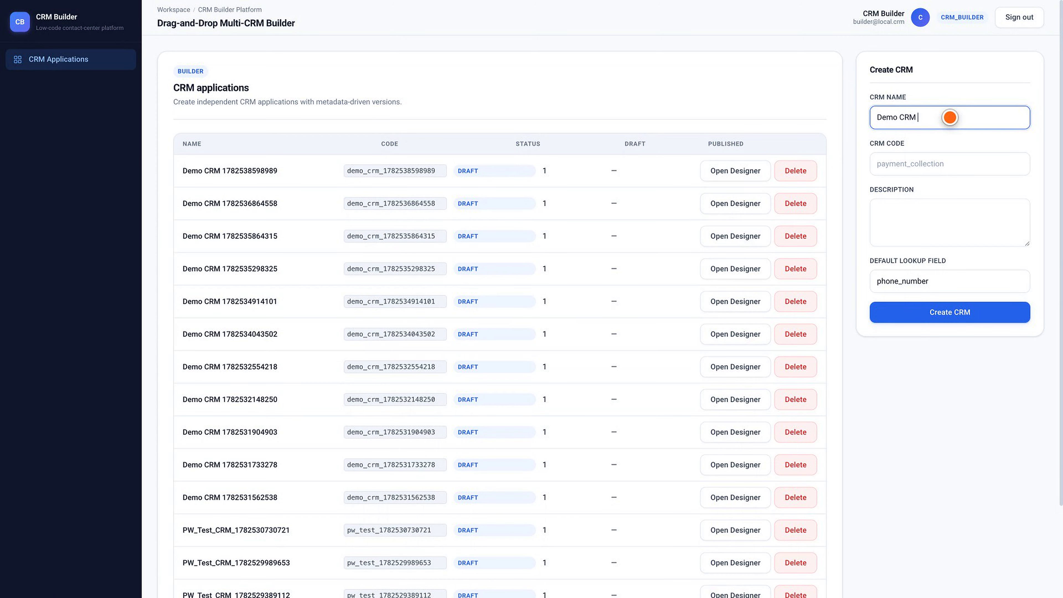
pyautogui.write('1782539819136')
pyautogui.click(950, 164)
pyautogui.write('demo_cr')
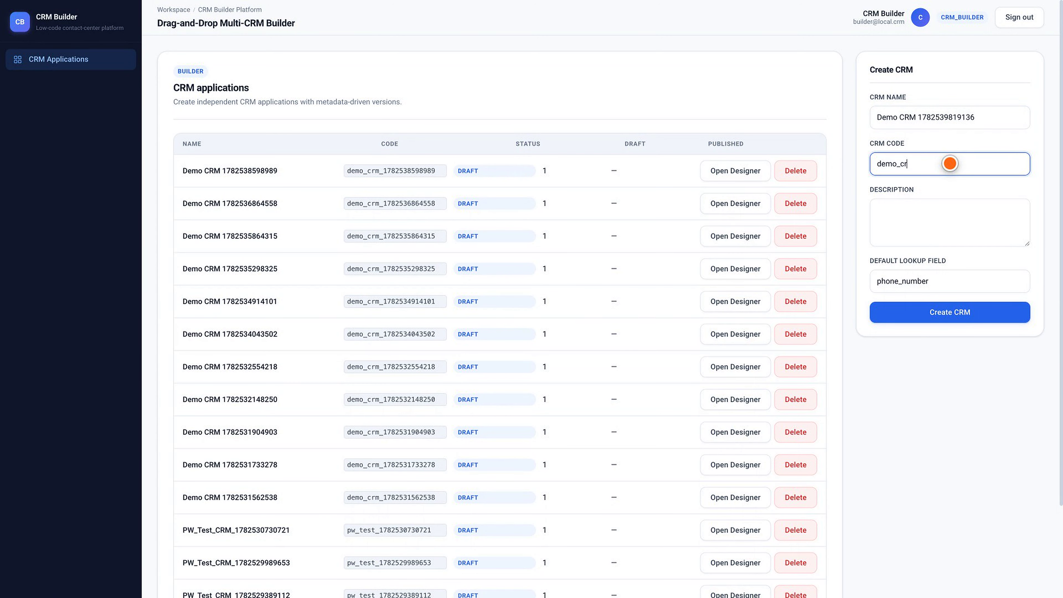
pyautogui.write('m_1782539819136')
pyautogui.click(950, 312)
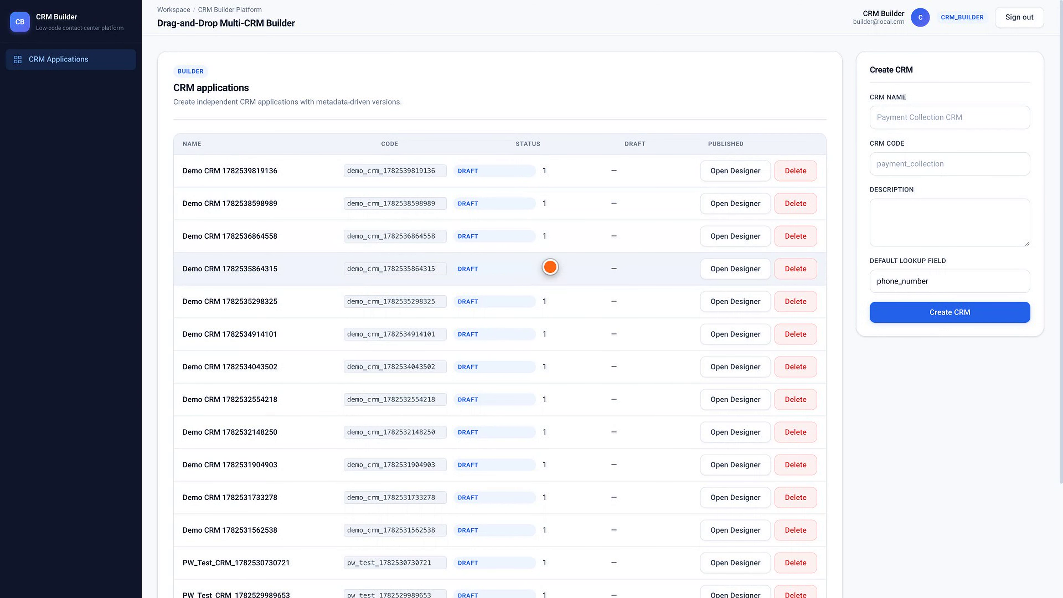
pyautogui.click(735, 170)
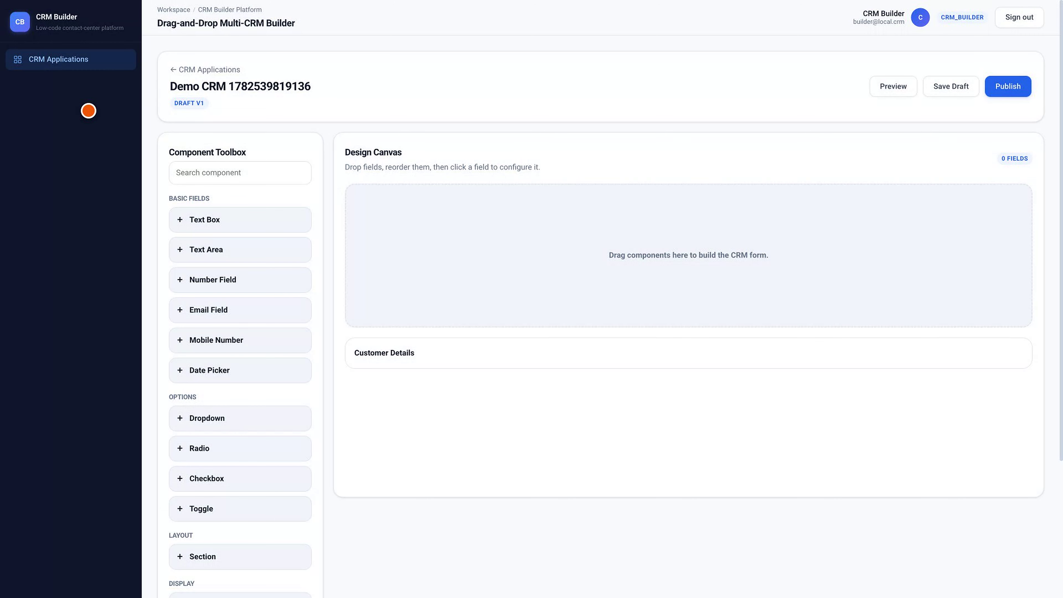
pyautogui.moveTo(237, 219); pyautogui.dragTo(688, 231)
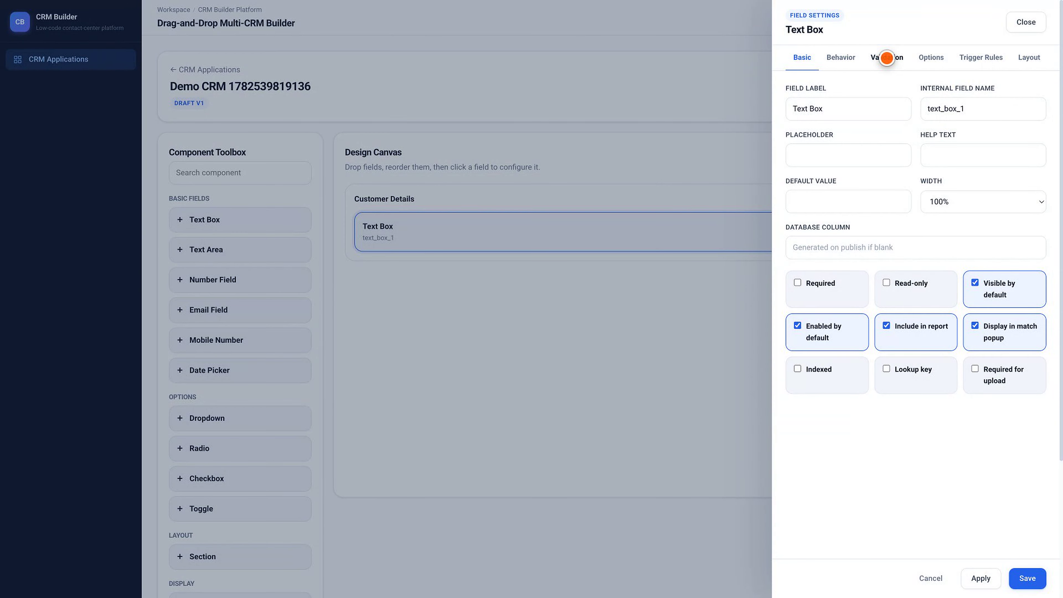
# Review the Text Box's Validation, Trigger Rules and Layout settings, then apply the defaults unchanged.
pyautogui.click(887, 58)
pyautogui.click(980, 58)
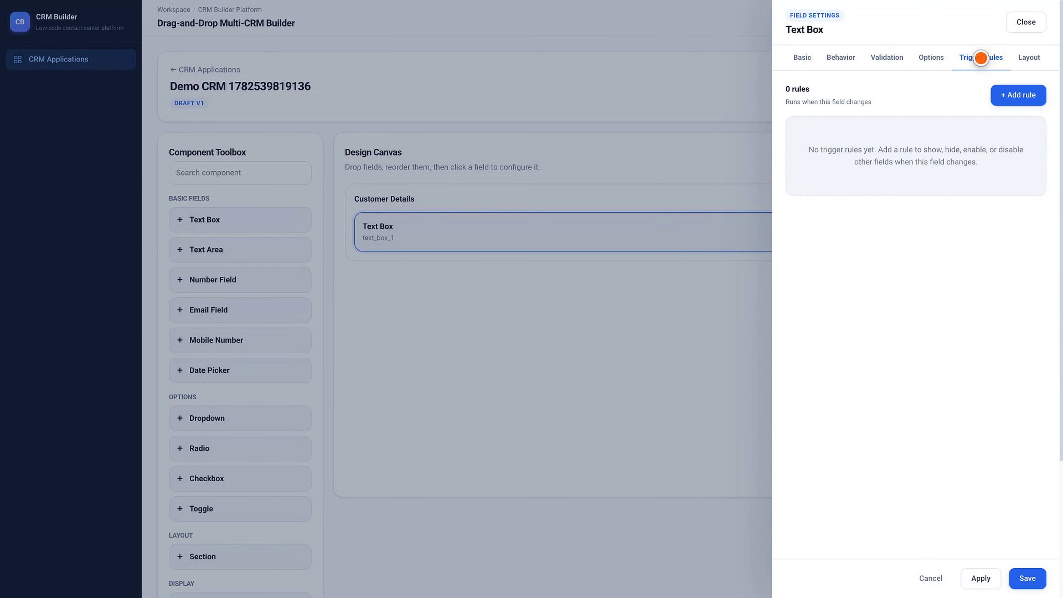
pyautogui.click(1029, 58)
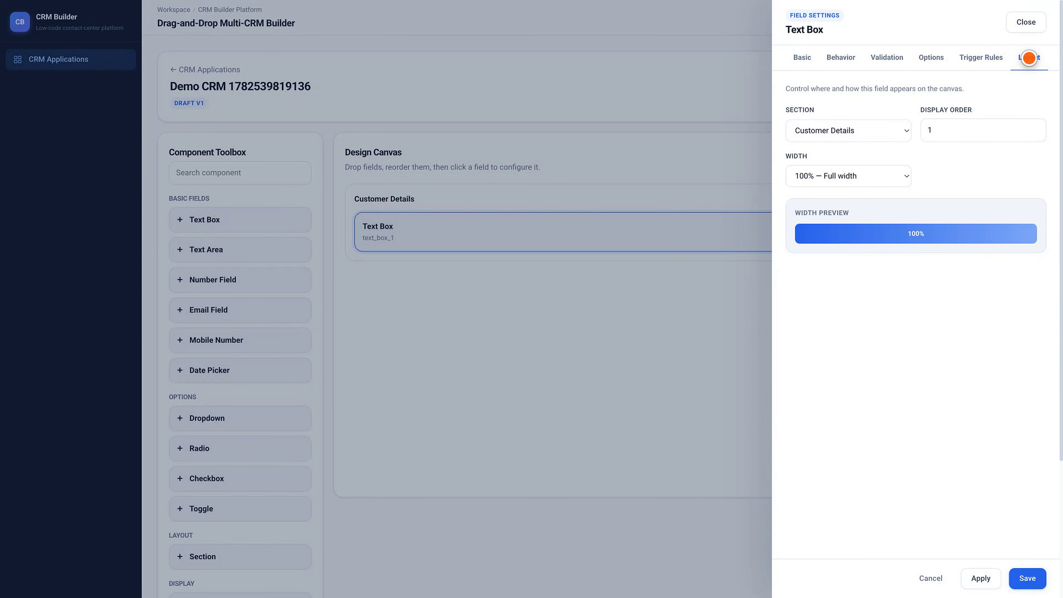
pyautogui.click(802, 58)
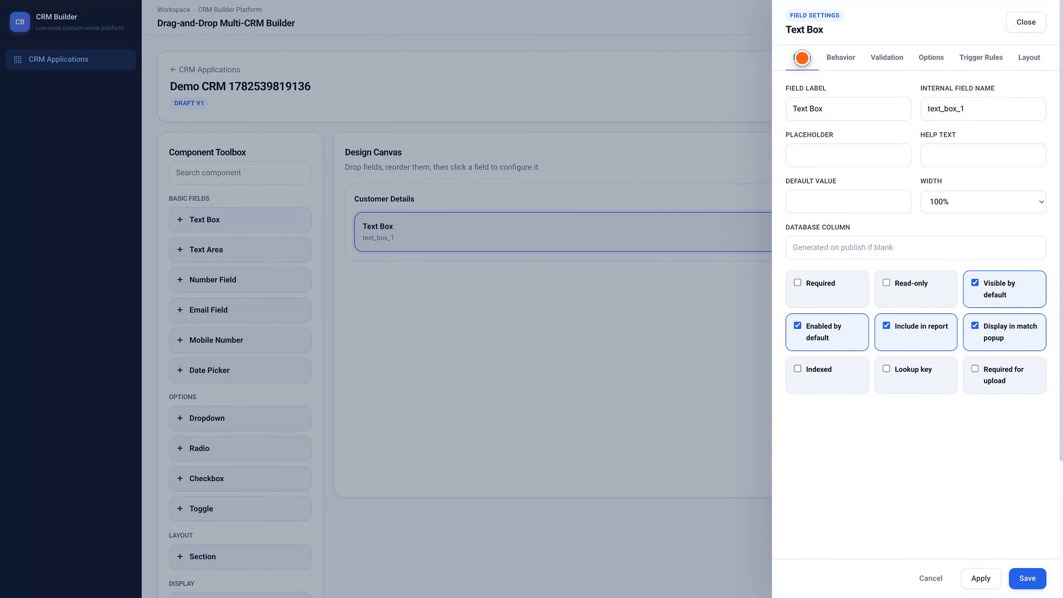
pyautogui.click(980, 577)
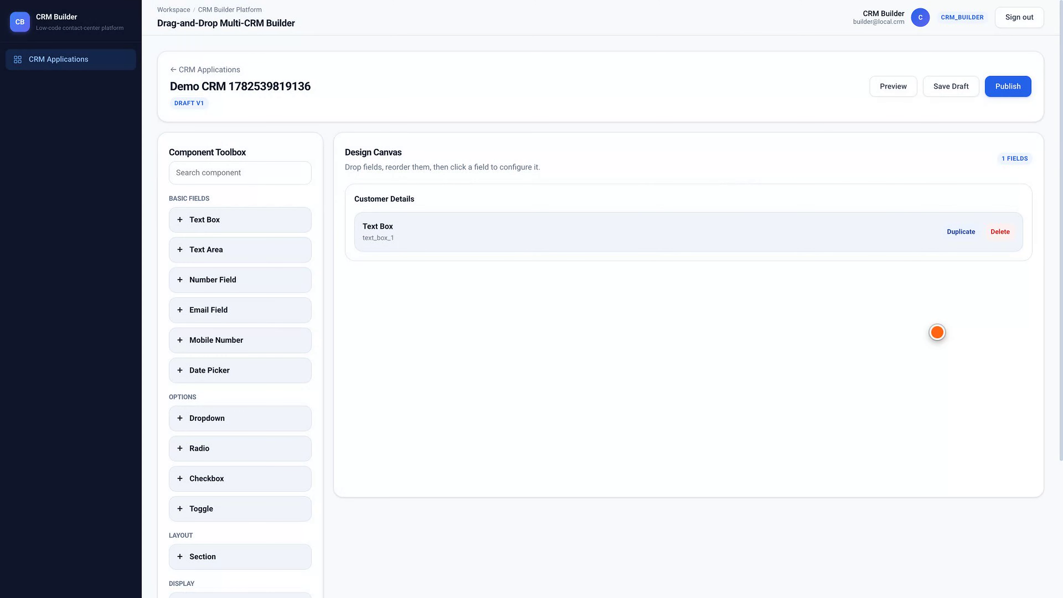
# Preview the form with its Text Box under Customer Details, close it, and start a draft save.
pyautogui.click(893, 86)
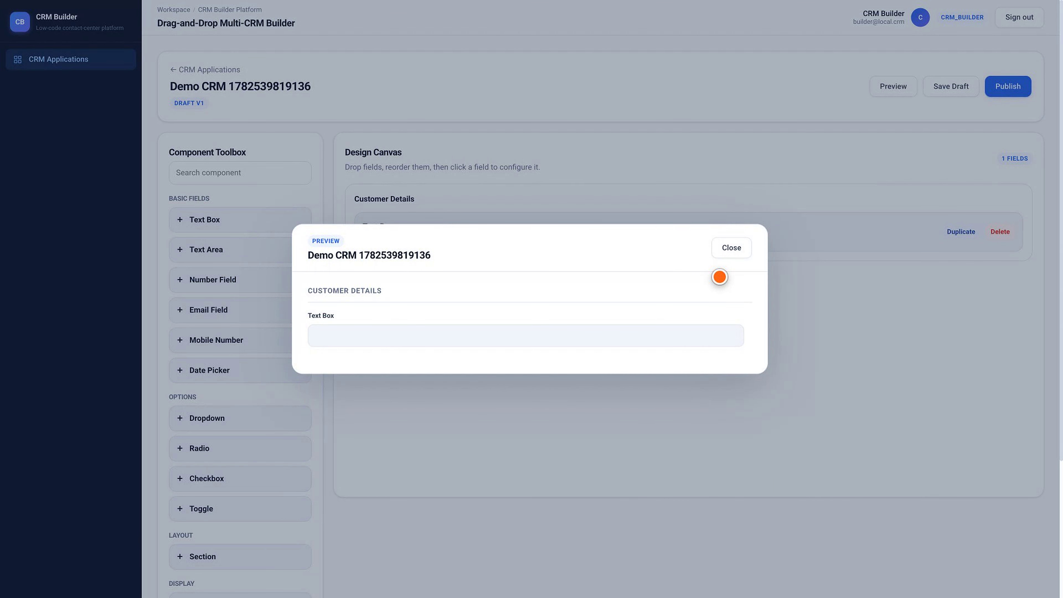
pyautogui.click(731, 247)
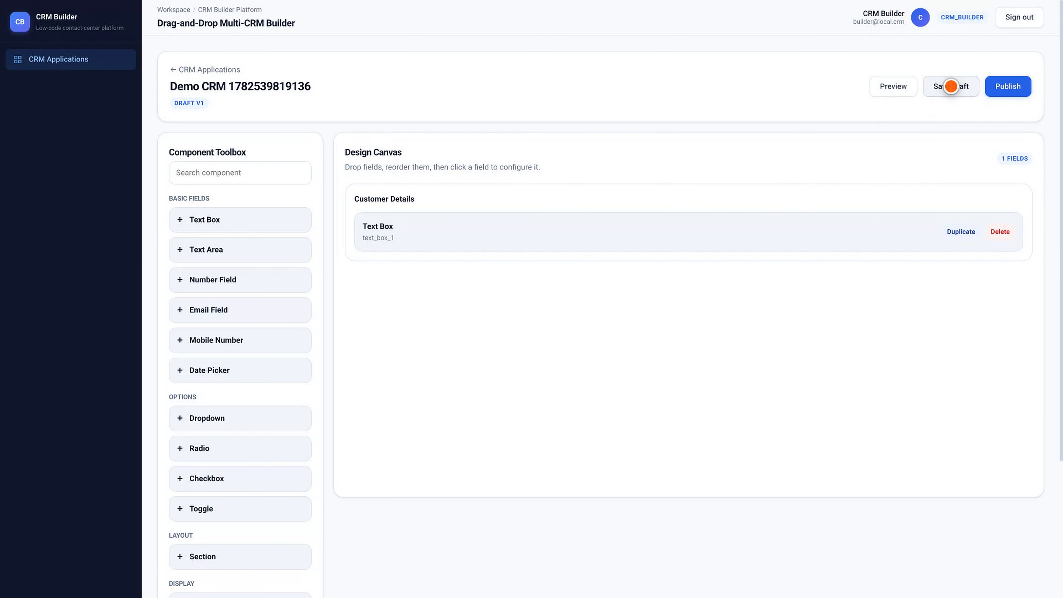
pyautogui.click(951, 87)
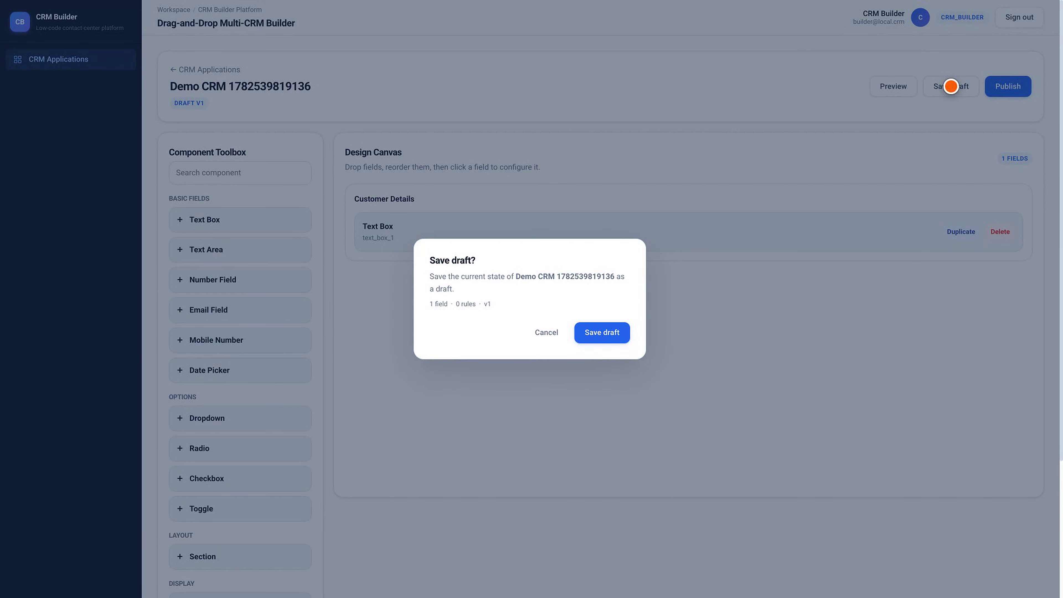
pyautogui.click(602, 332)
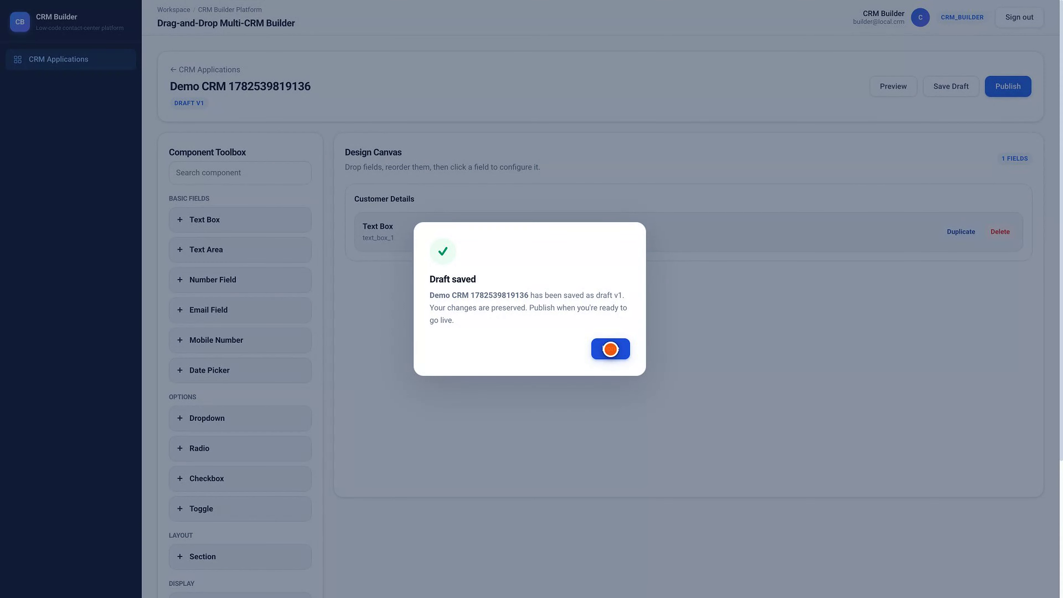
pyautogui.click(610, 348)
pyautogui.click(1008, 86)
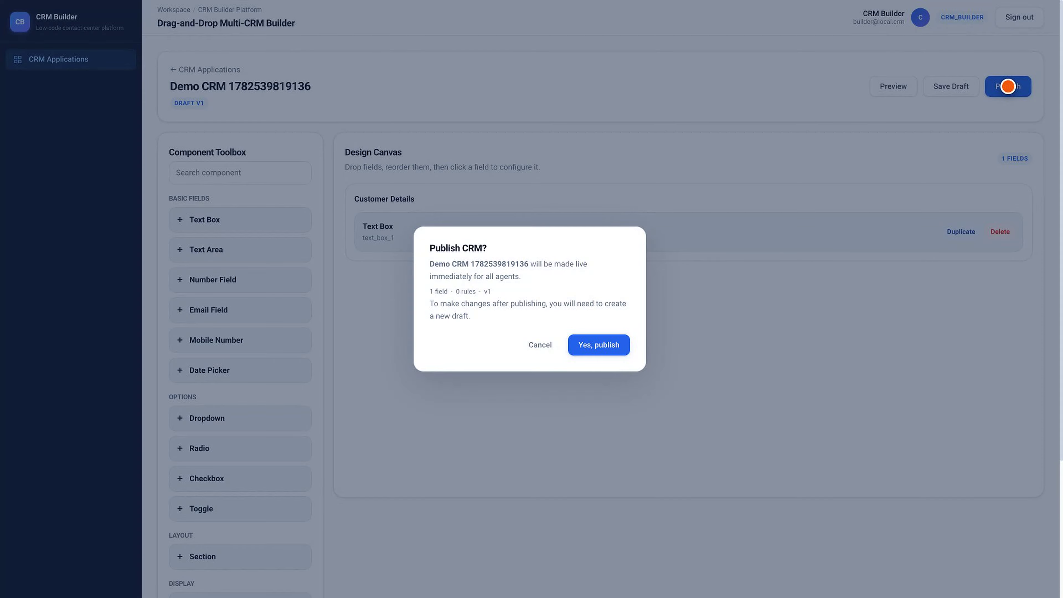
pyautogui.click(599, 345)
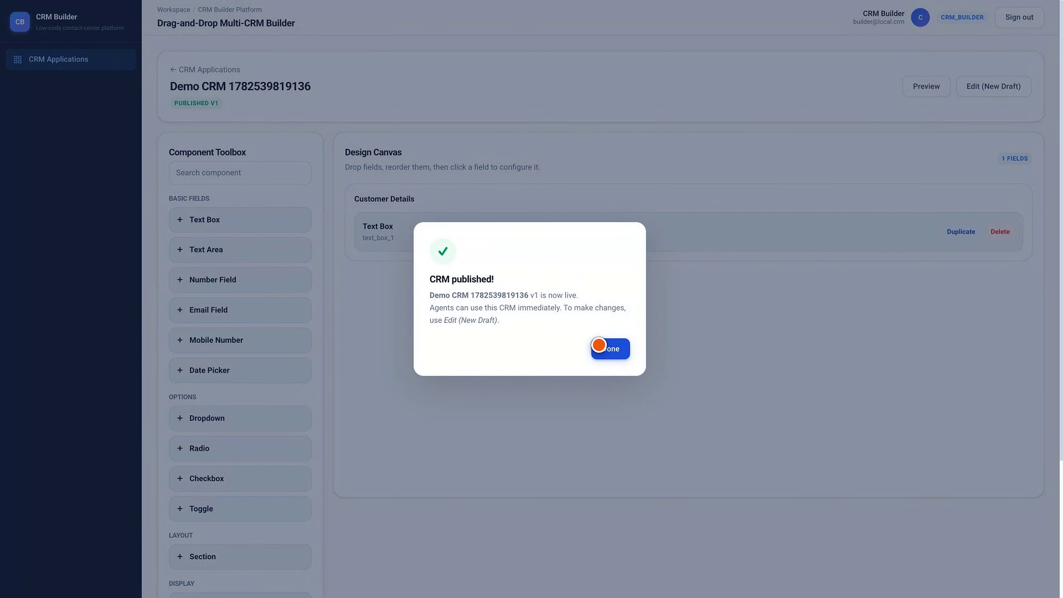
pyautogui.click(610, 348)
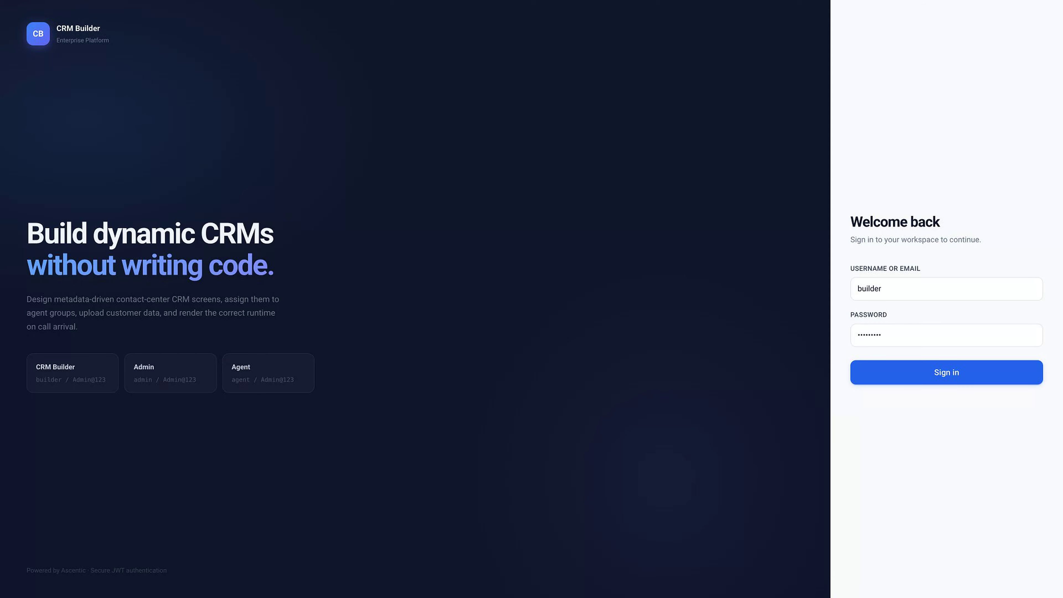
# Sign in with the administrator username and password instead of the previous account.
pyautogui.click(947, 289)
pyautogui.hotkey('ctrl', 'a')
pyautogui.write('admin')
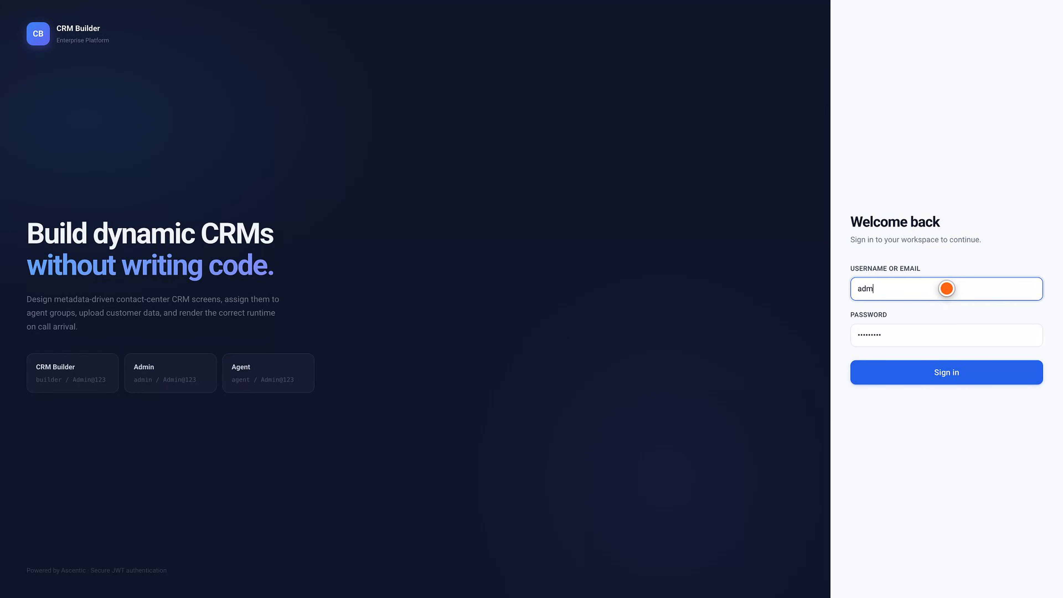
pyautogui.click(947, 335)
pyautogui.hotkey('ctrl', 'a')
pyautogui.write('Admin@123')
pyautogui.click(947, 372)
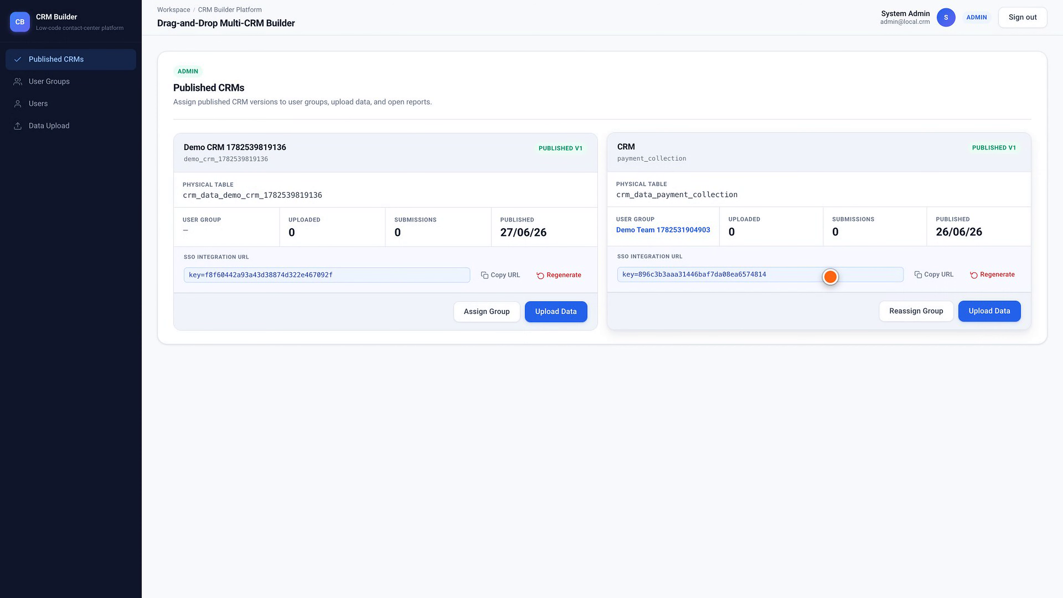
pyautogui.click(487, 310)
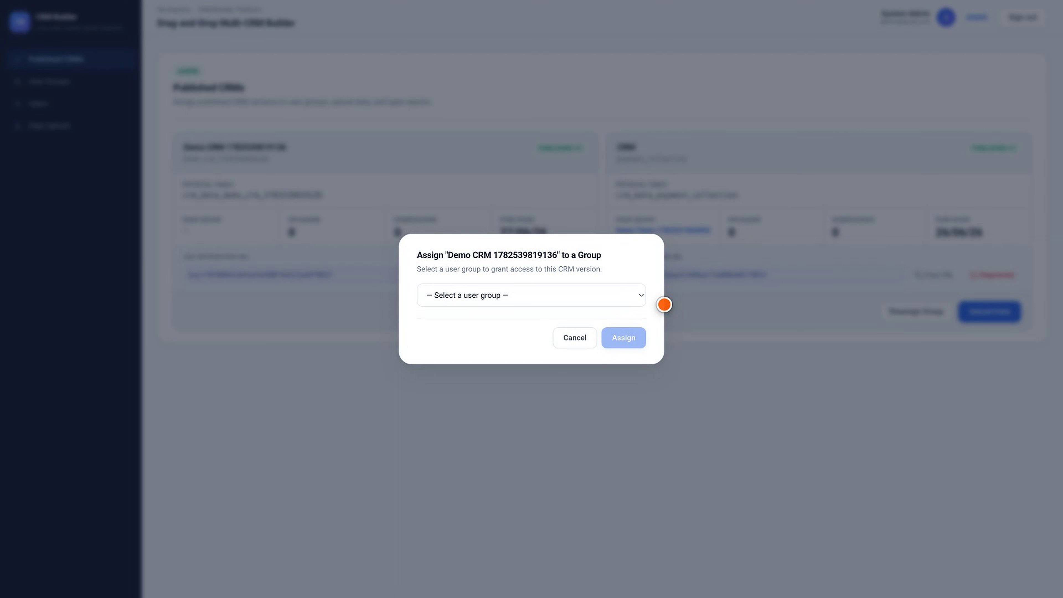
pyautogui.click(575, 337)
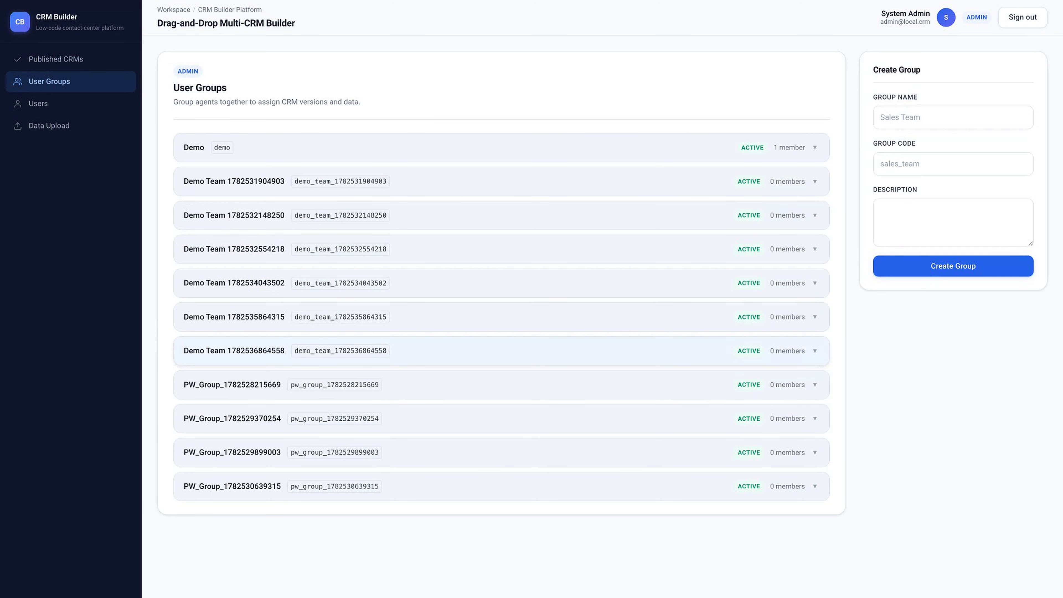
pyautogui.click(952, 118)
pyautogui.write('Demo Team')
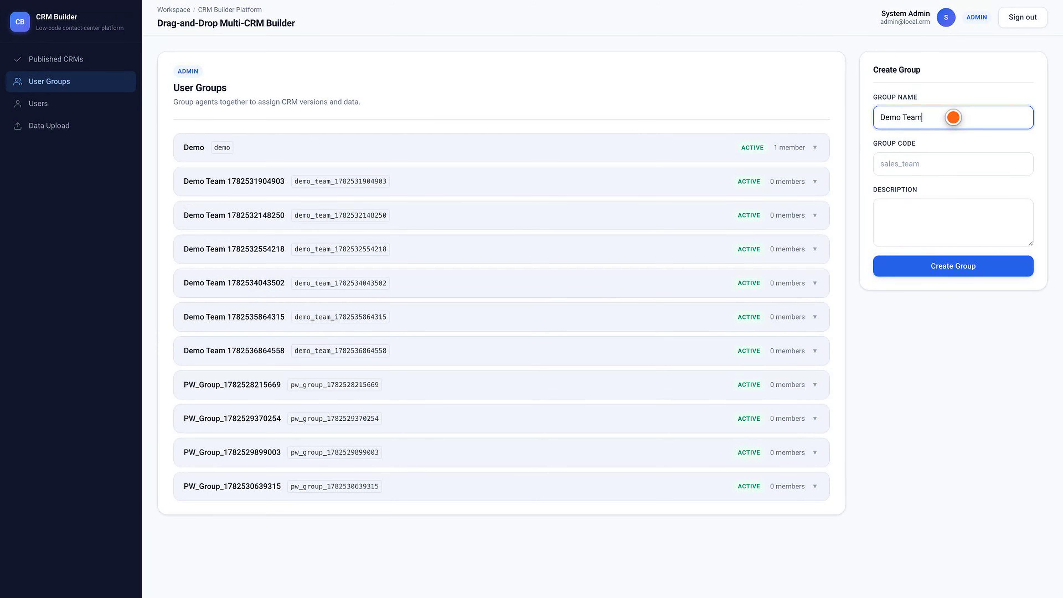
pyautogui.write(' 1782539819136')
pyautogui.click(953, 163)
pyautogui.write('demo_team_17825')
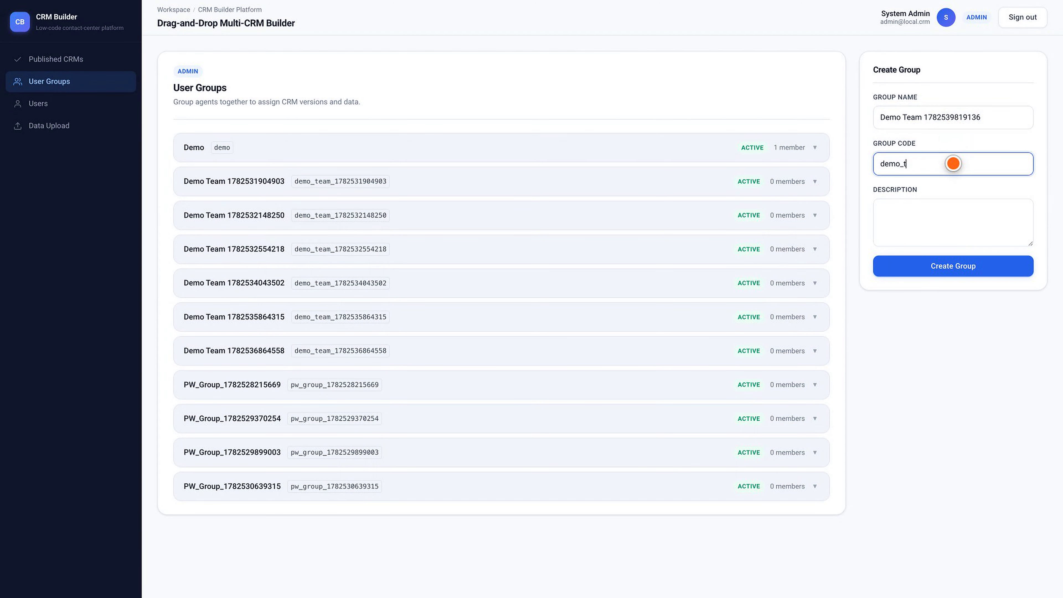
pyautogui.write('39819136')
pyautogui.click(952, 265)
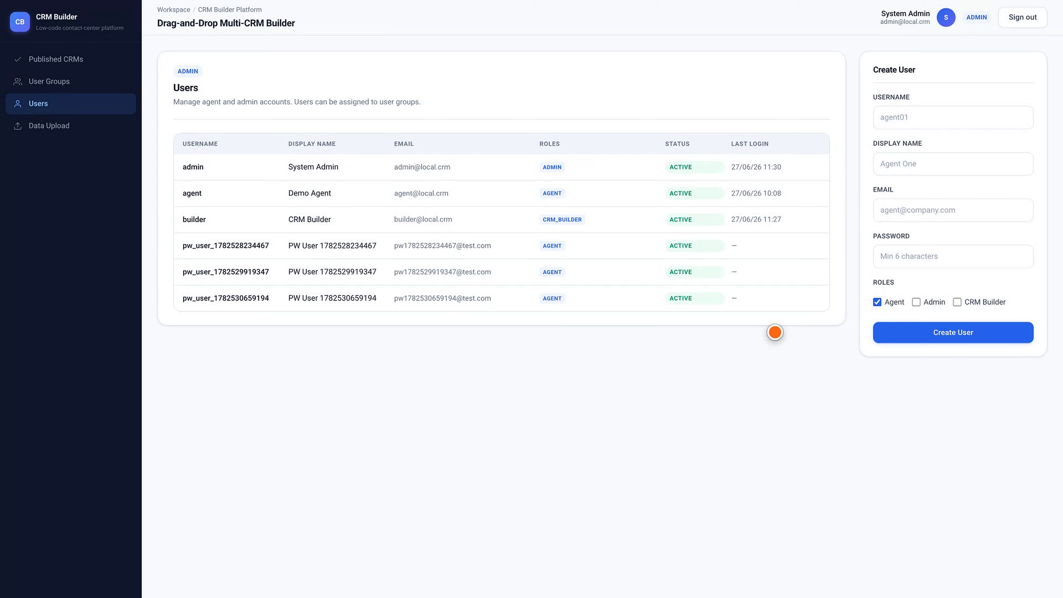
# Go to the Data Upload page from the sidebar.
pyautogui.click(49, 126)
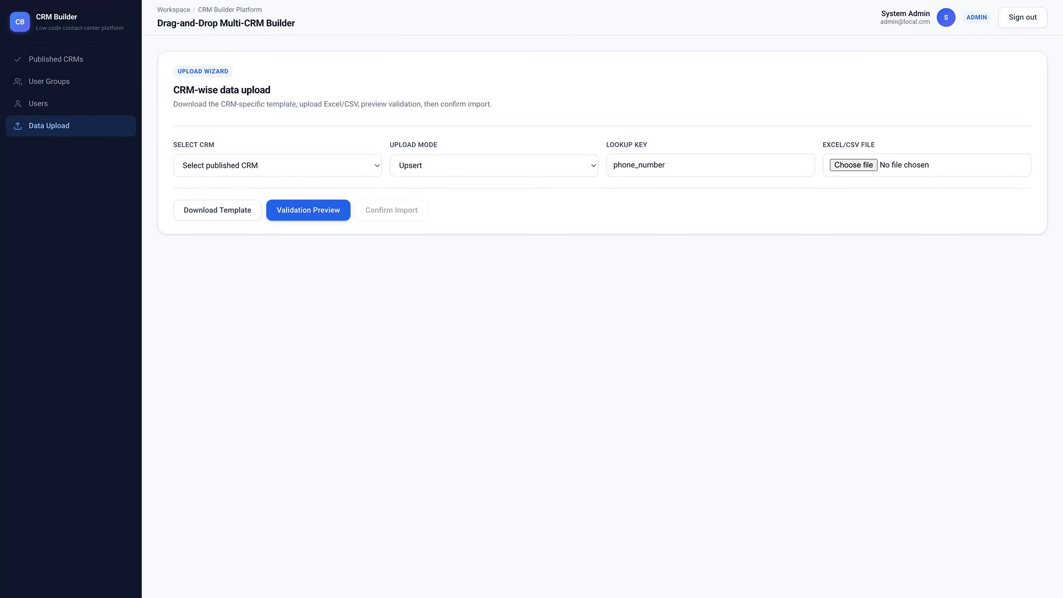